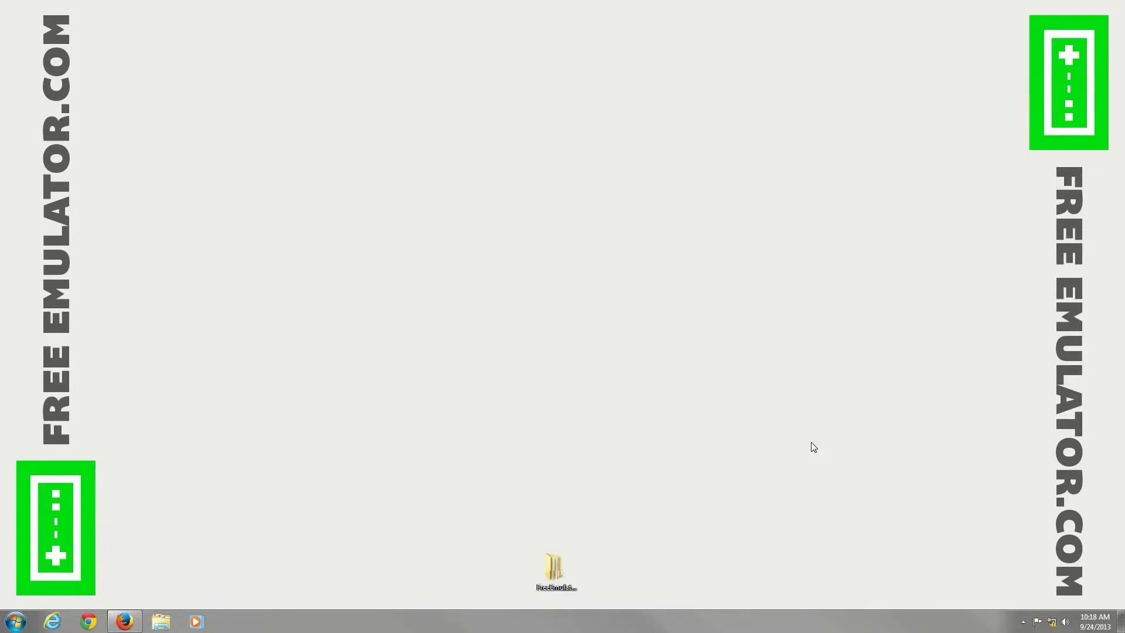
- Switch to Firefox and open freeemulator.com's Windows emulators page for the Nintendo Game Boy Advance
click(124, 621)
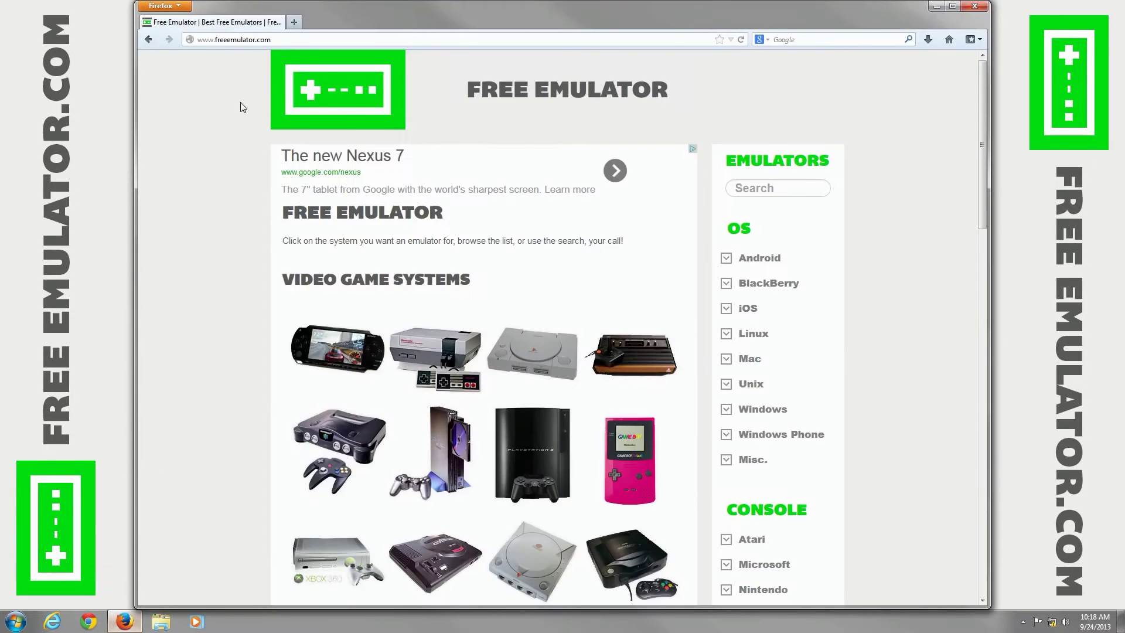
click(246, 40)
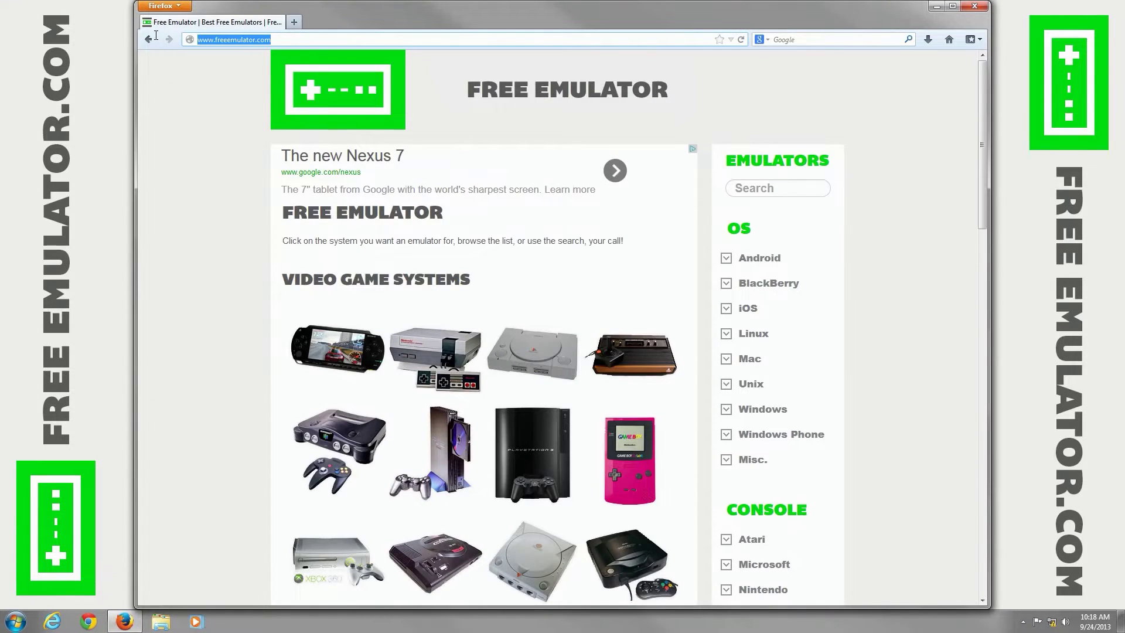
click(886, 233)
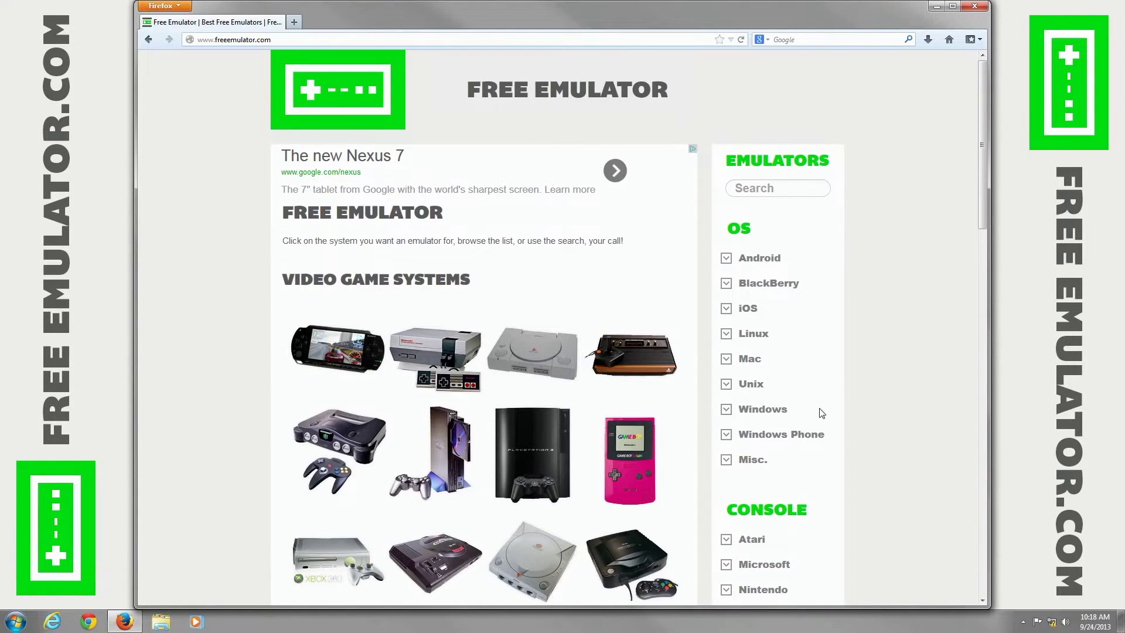
click(769, 410)
scroll(872, 326, down, 3)
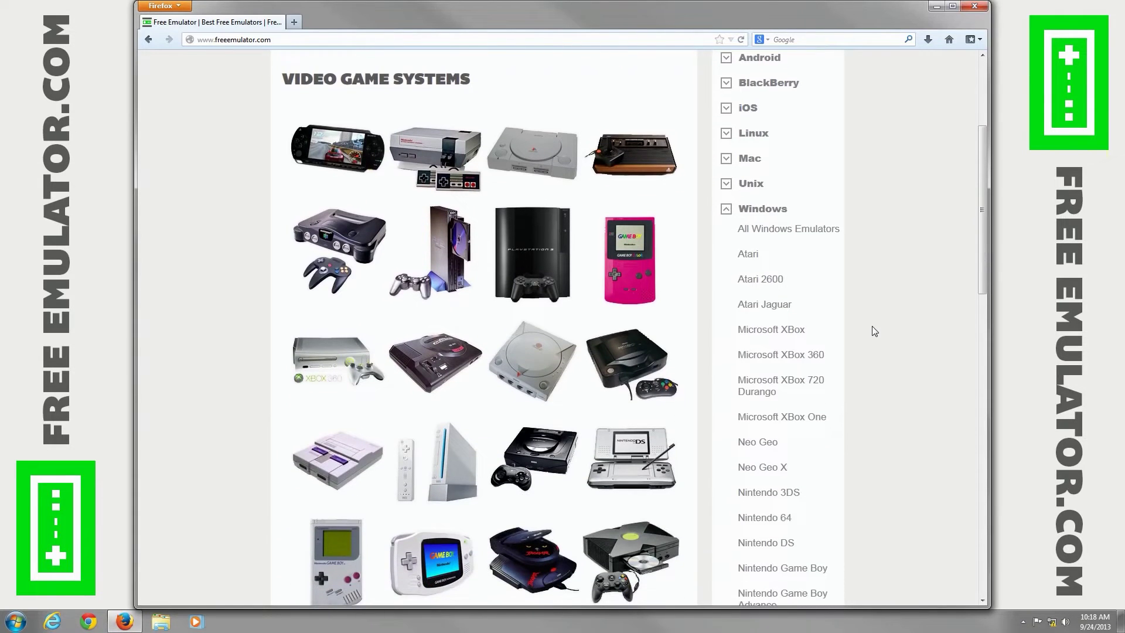
scroll(875, 331, down, 3)
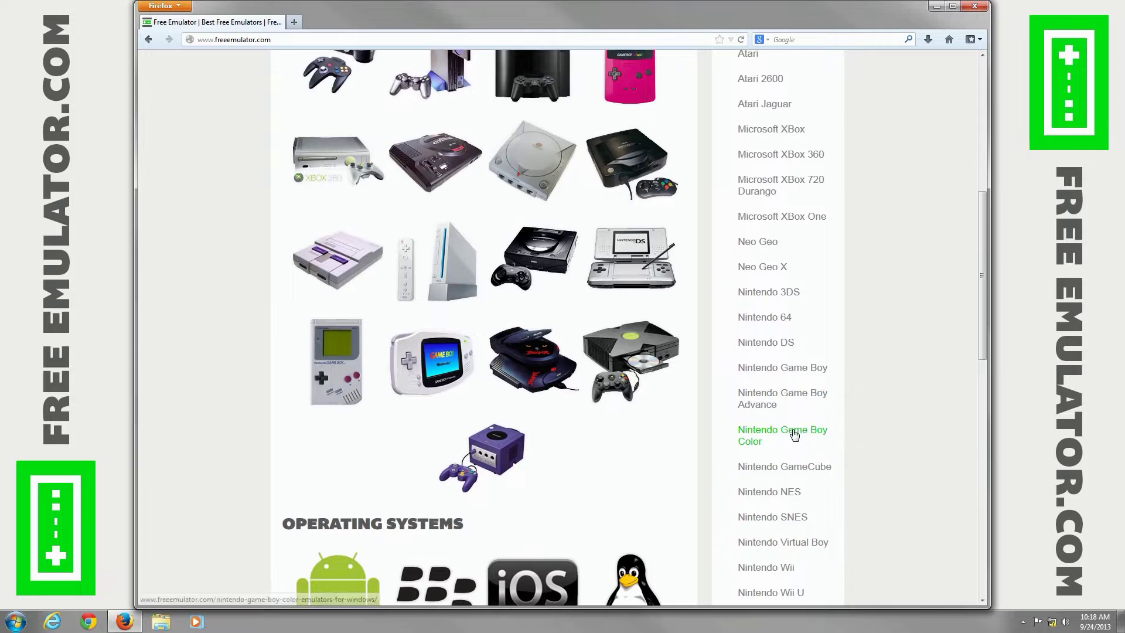
click(791, 400)
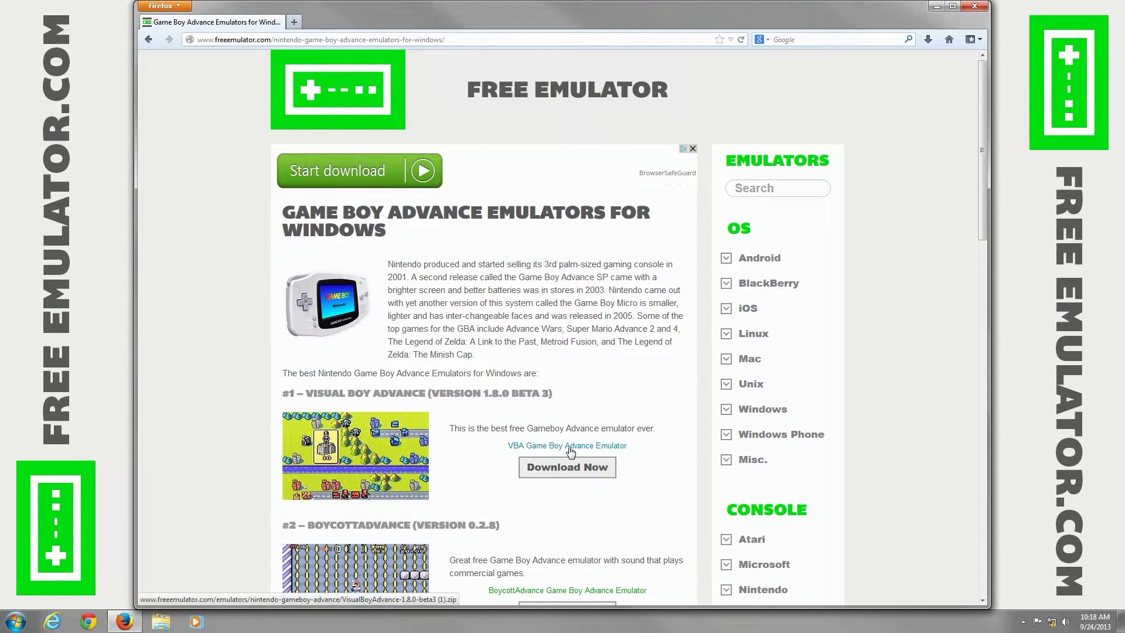
- Download VisualBoyAdvance-1.8.0-beta3 (1).zip into the VisualBoyAdvance folder and close the browser
click(579, 475)
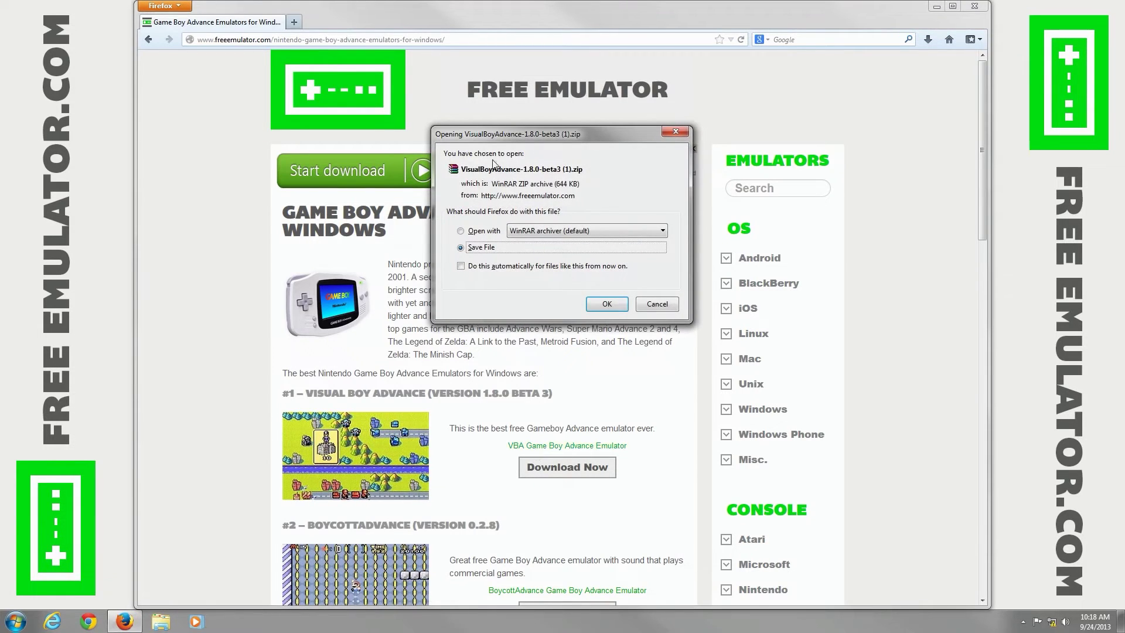
click(591, 307)
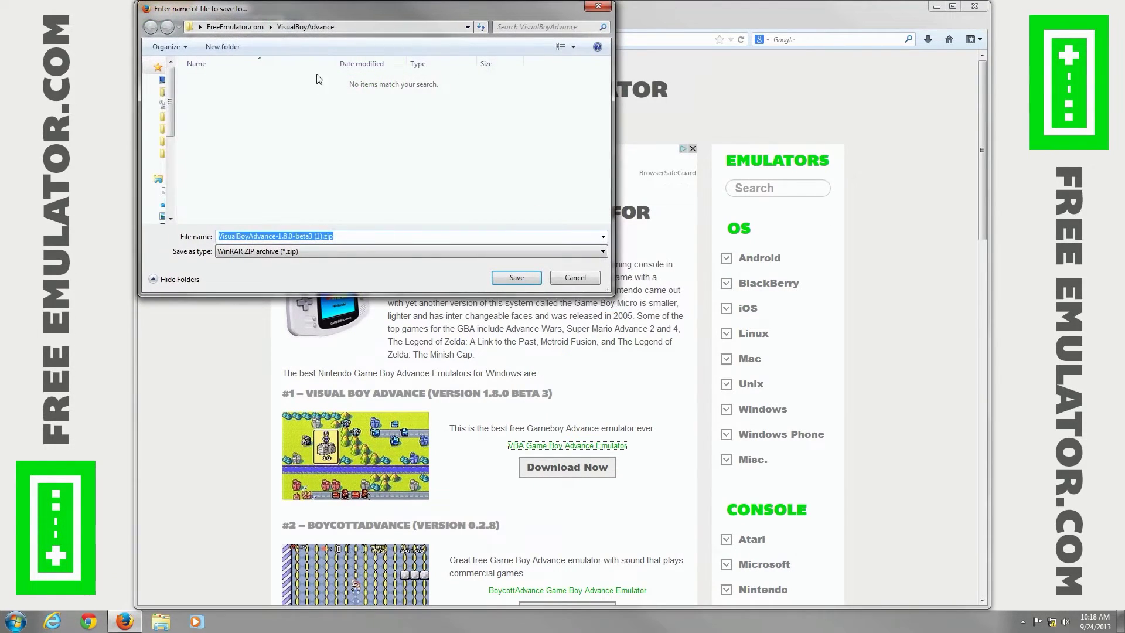
click(509, 276)
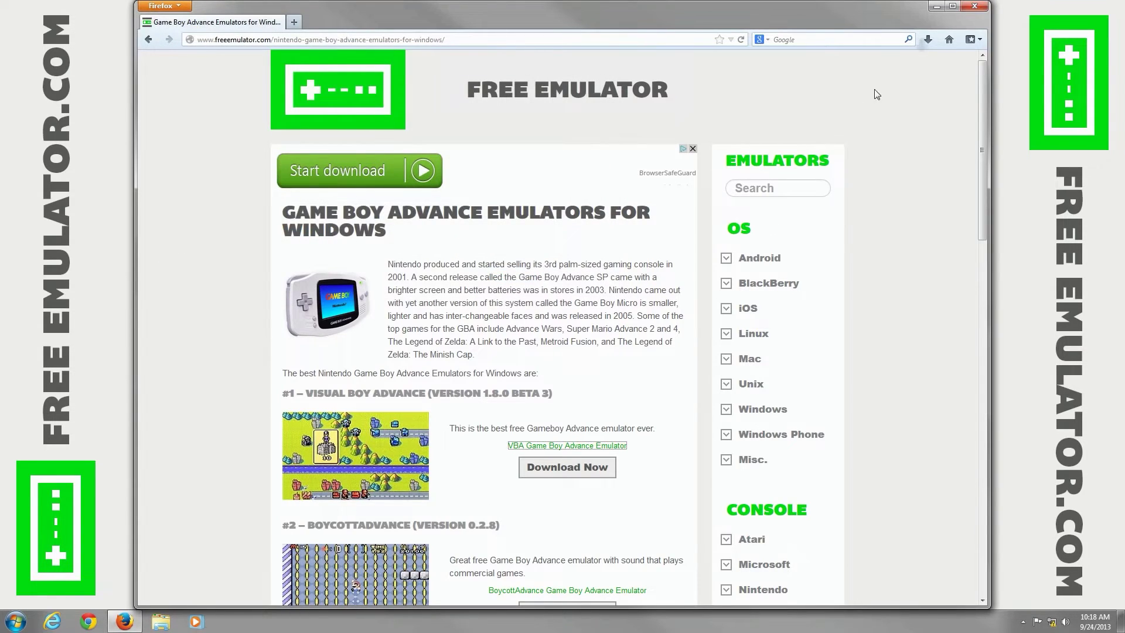
click(975, 7)
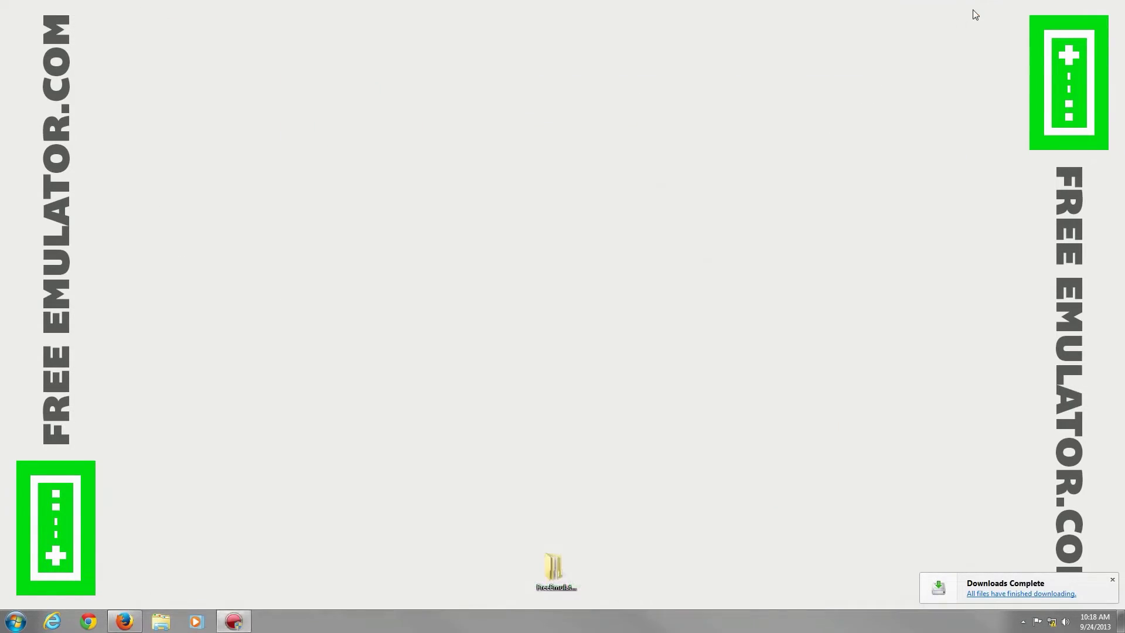
- Open the VisualBoyAdvance folder inside the desktop folder and extract the downloaded ZIP archive there
double_click(555, 567)
double_click(354, 201)
right_click(353, 199)
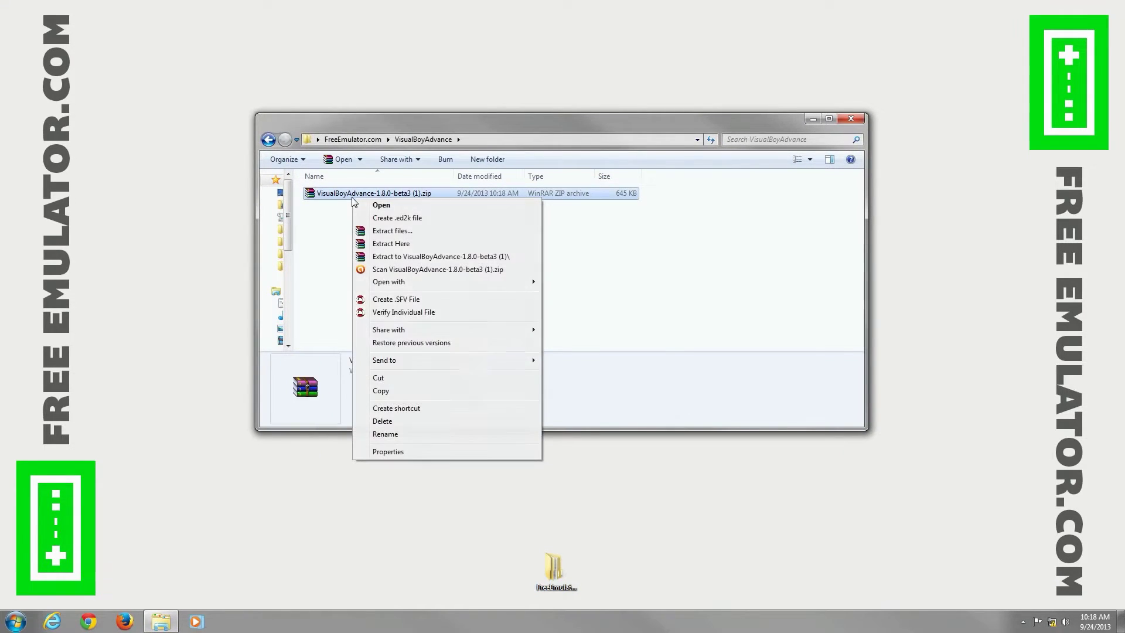
click(413, 244)
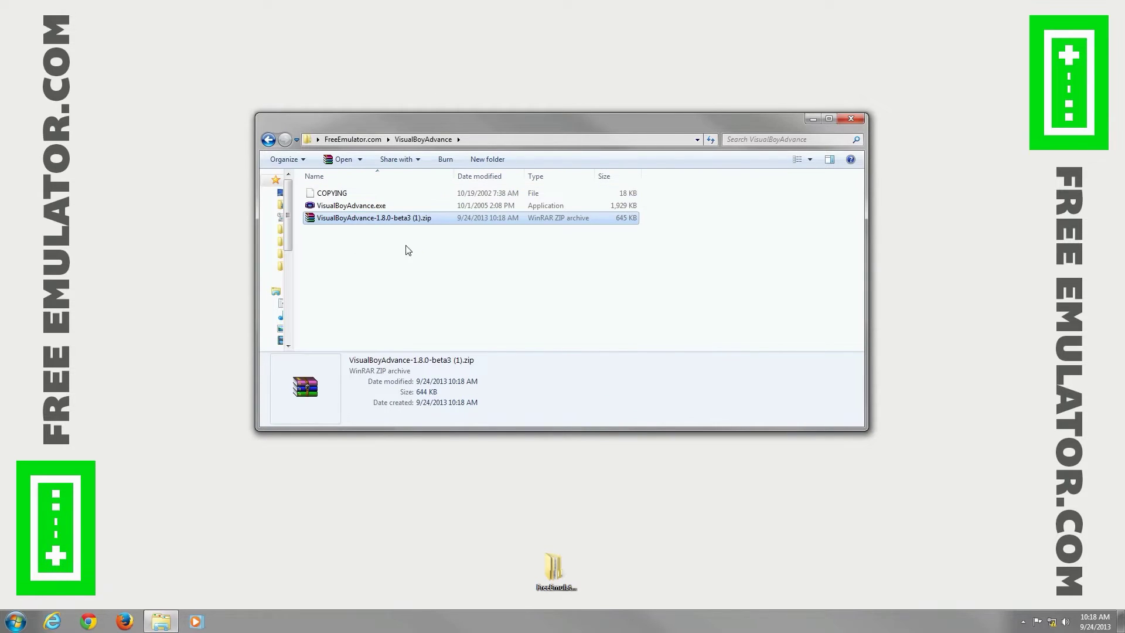
- Launch VisualBoyAdvance.exe, close the folder window and move the emulator away from the desktop's corner
click(374, 206)
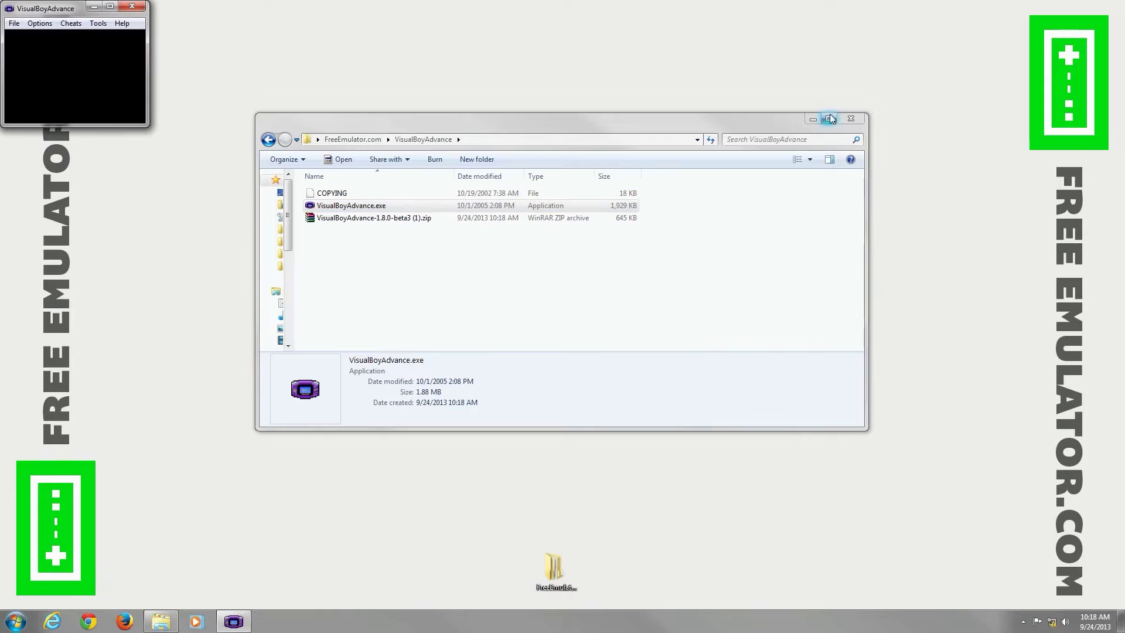
click(851, 118)
drag(90, 14, 452, 127)
- Set the emulator's video size to x4 and move the enlarged window toward the middle of the desktop
click(403, 137)
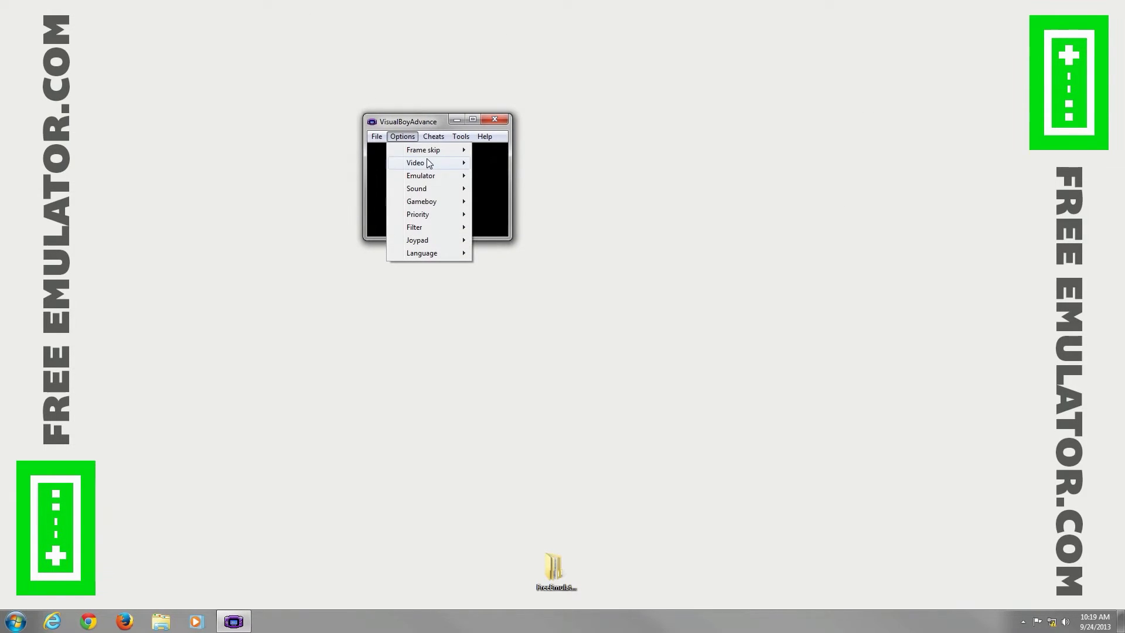
mouse_move(427, 164)
click(498, 231)
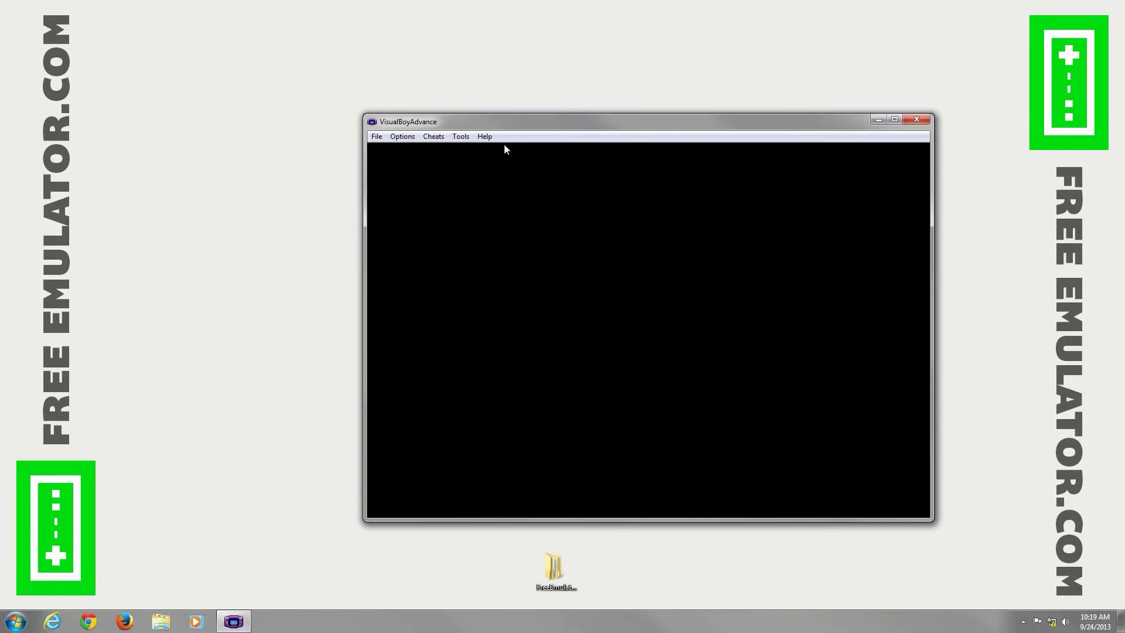
drag(485, 118, 393, 85)
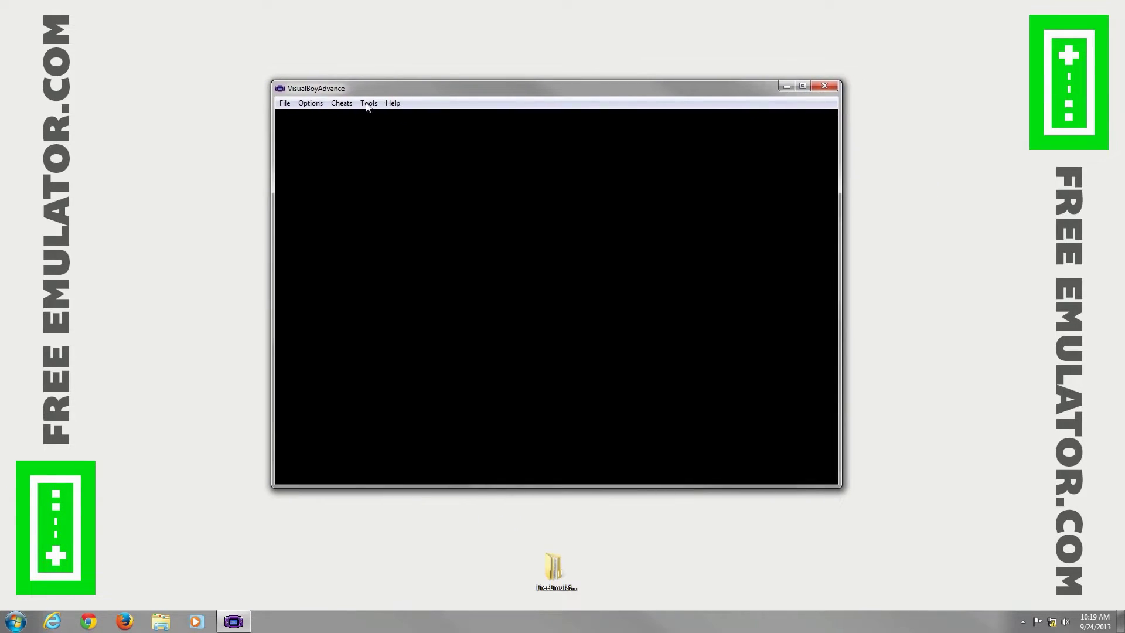
- Inspect the file types offered for opening a Gameboy ROM and cancel without loading one
click(286, 105)
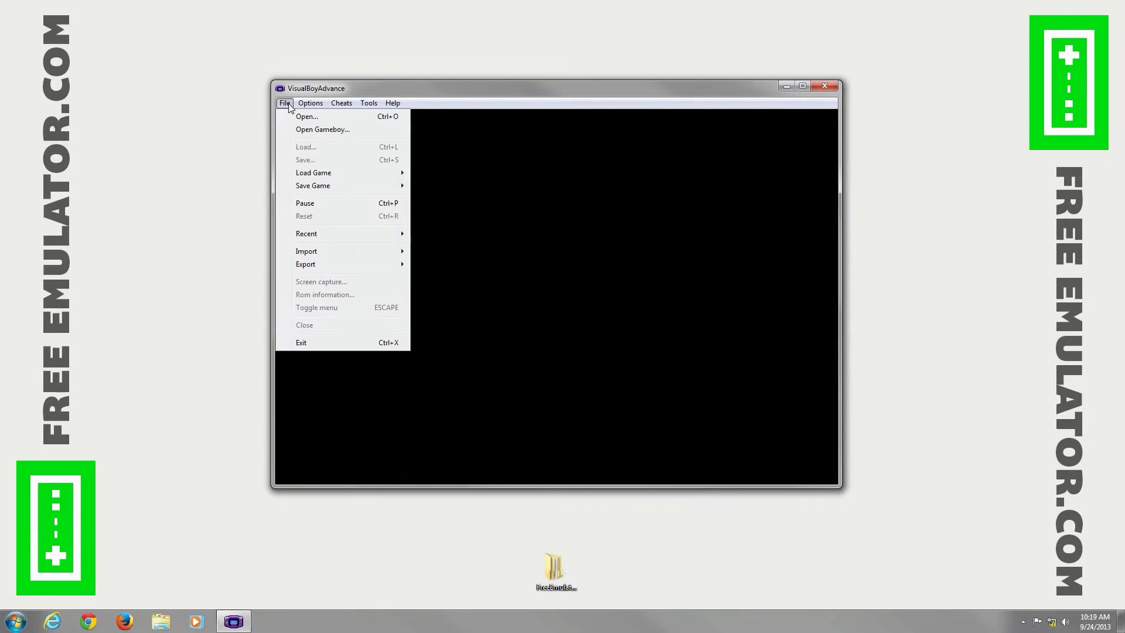
click(360, 130)
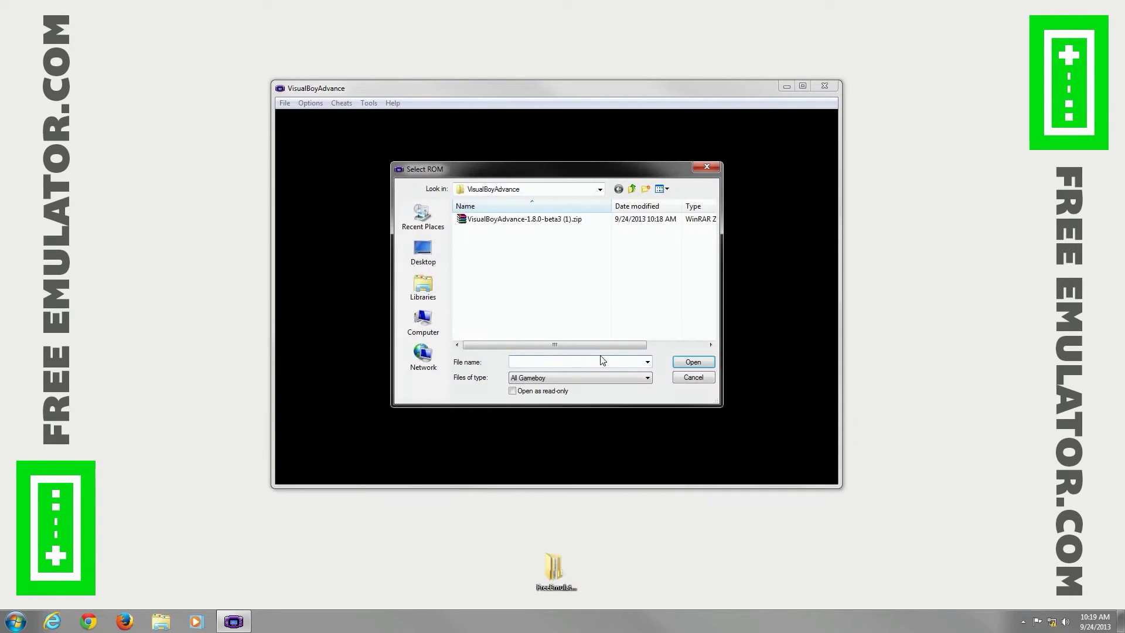
click(613, 378)
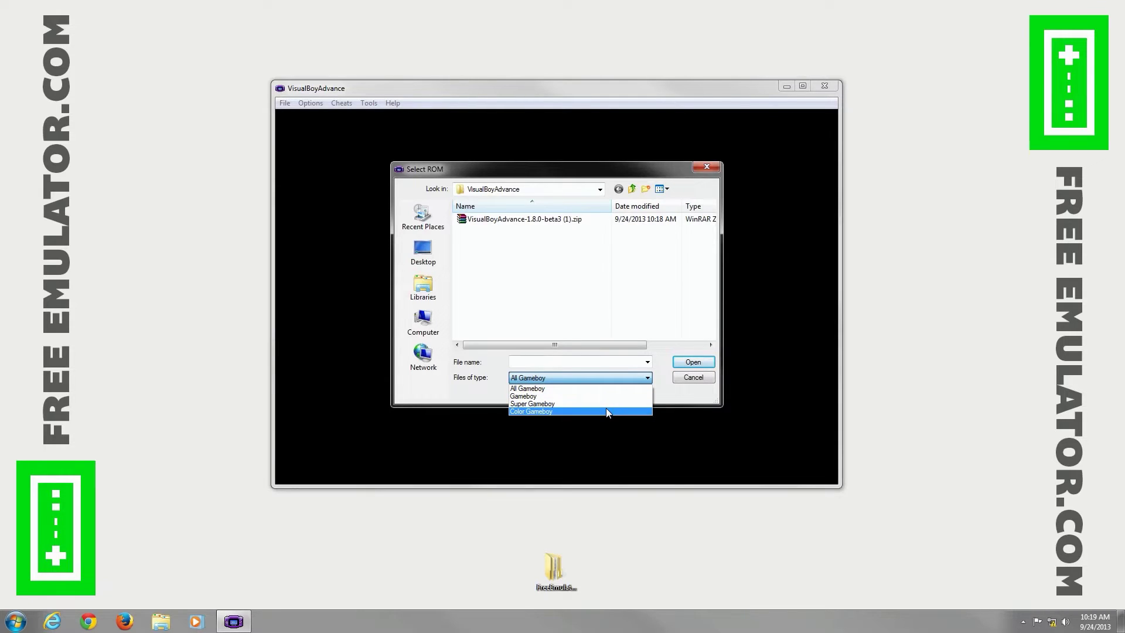
click(631, 374)
key(Escape)
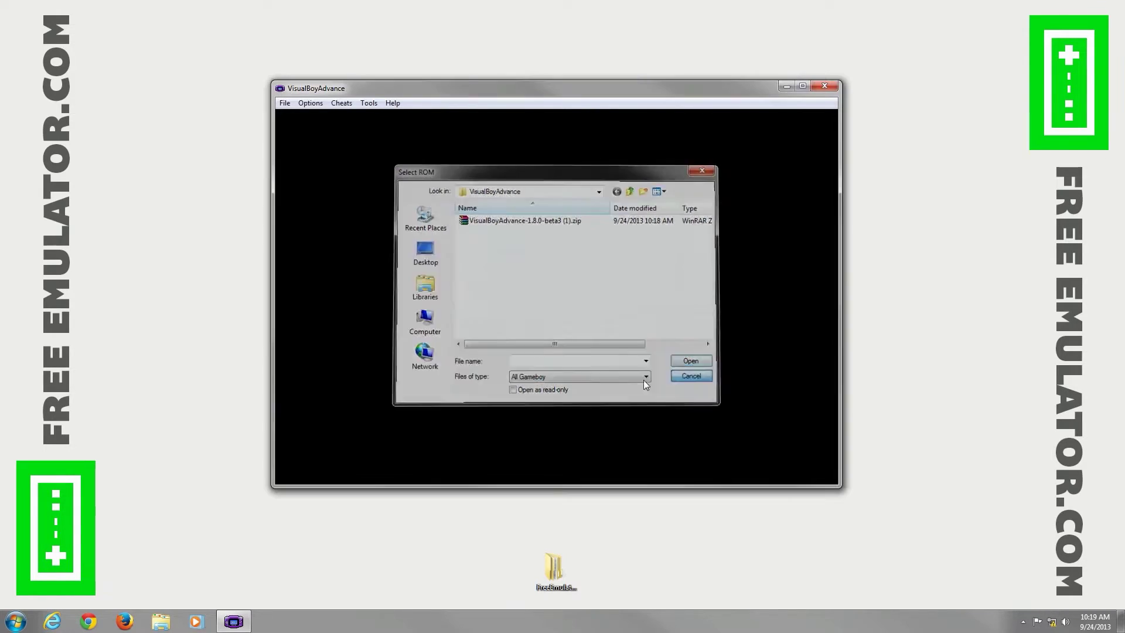
- Set the emulator's video render method to Direct3D
click(286, 104)
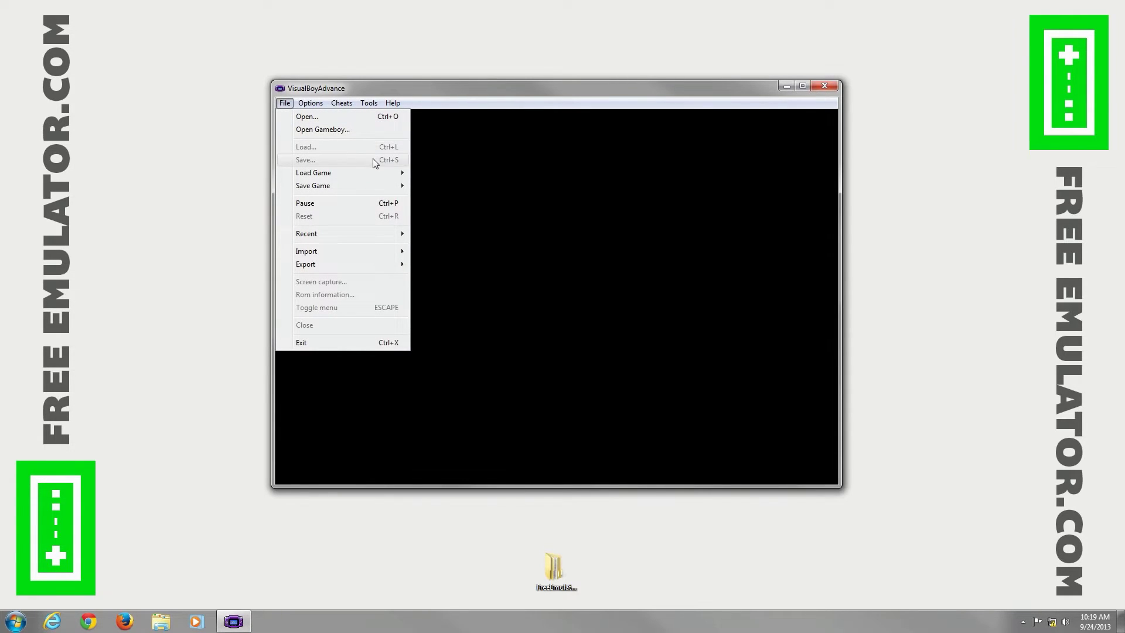
mouse_move(372, 176)
mouse_move(312, 256)
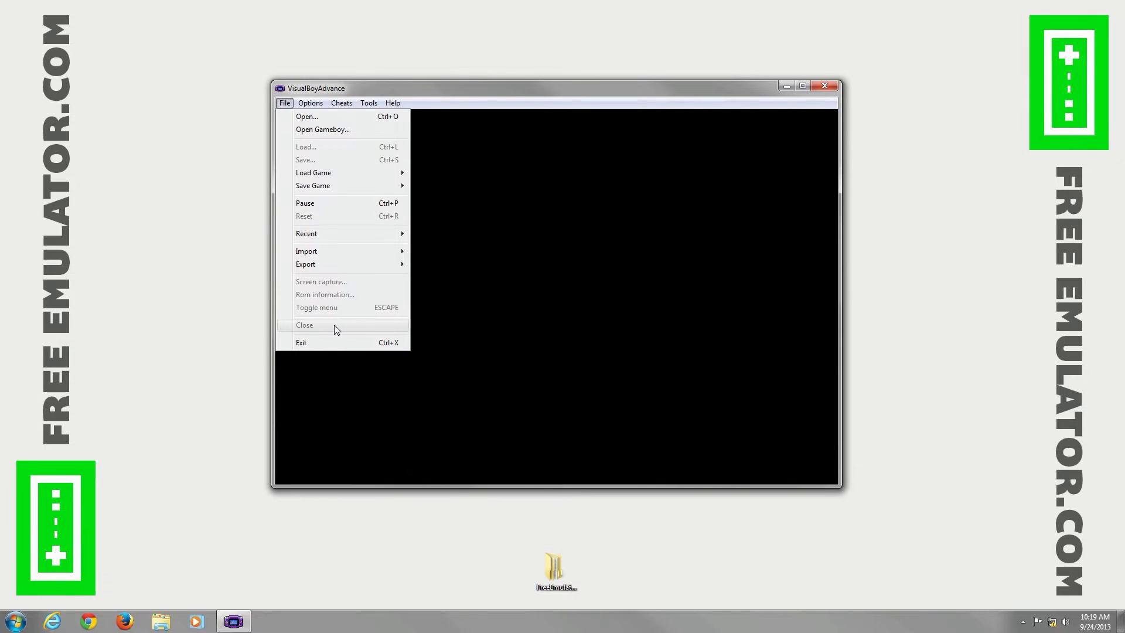
mouse_move(312, 107)
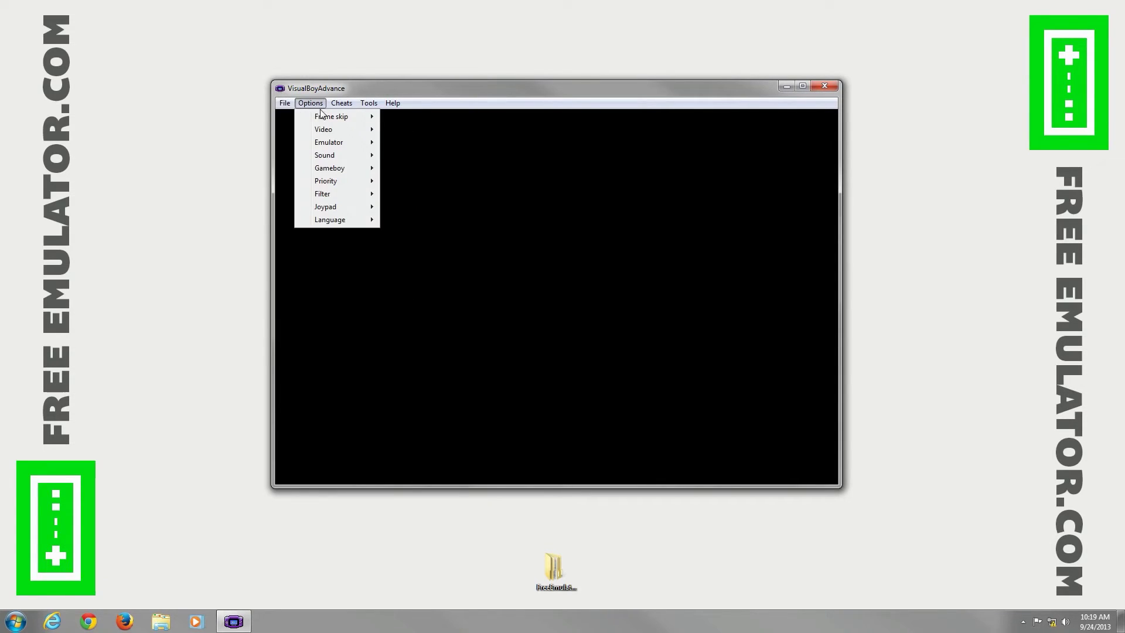
mouse_move(354, 132)
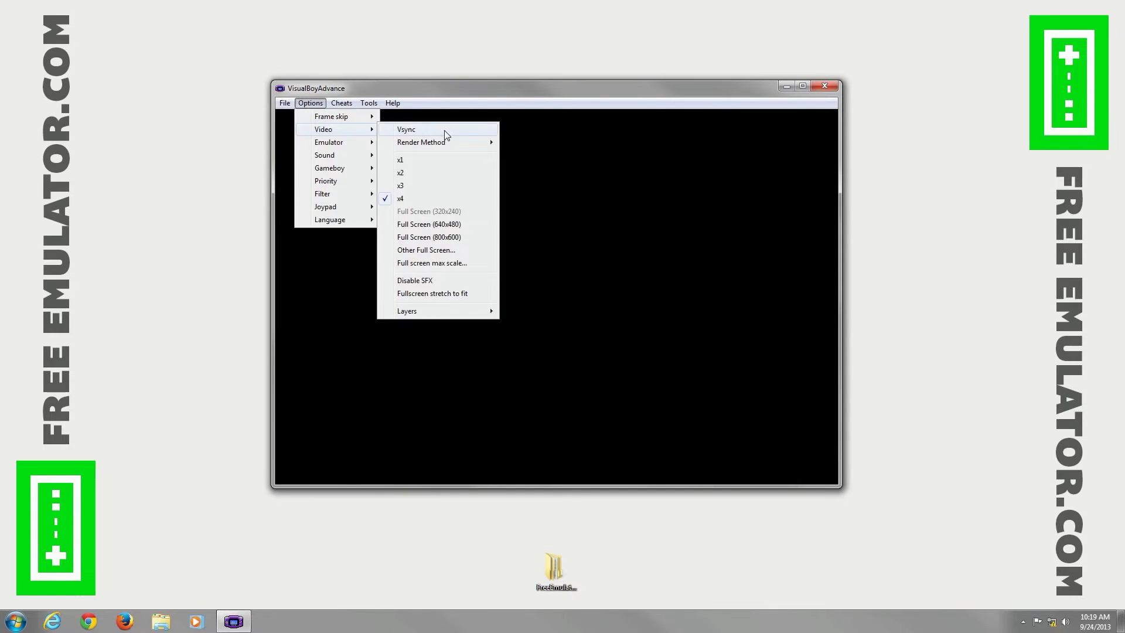
mouse_move(458, 149)
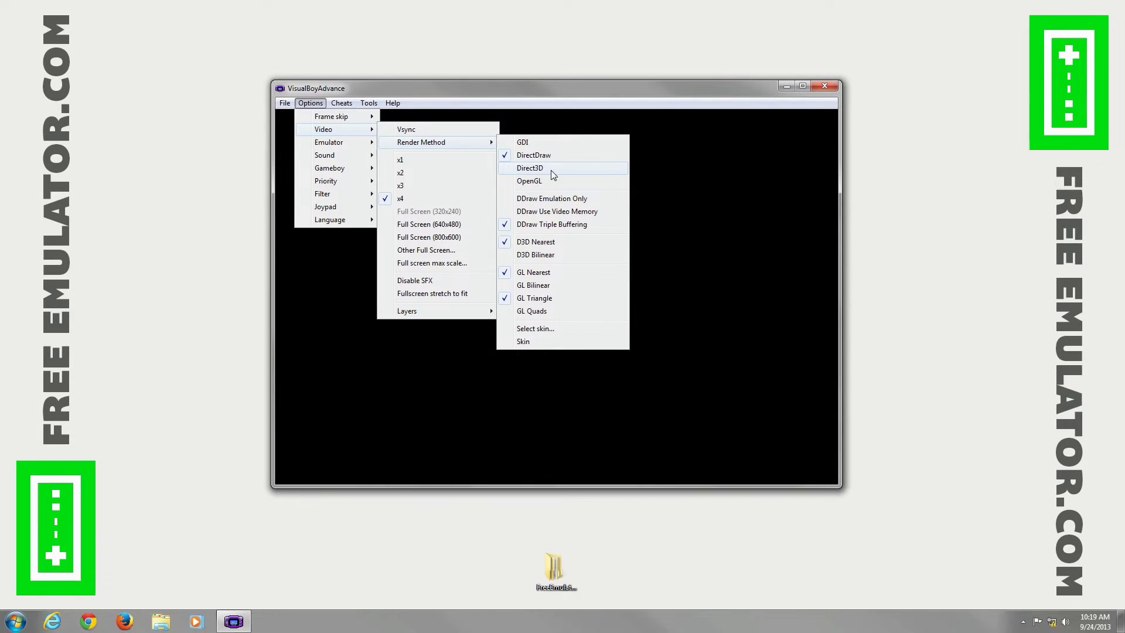
click(529, 168)
- Set the emulator's sound sampling rate to 44 Khz
click(311, 104)
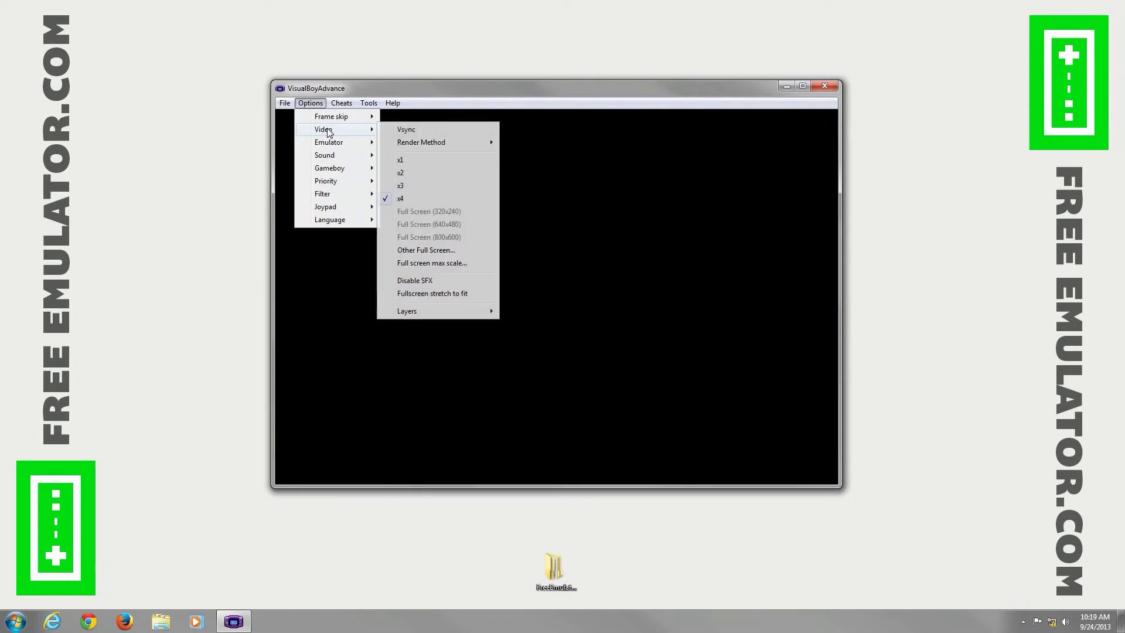
mouse_move(426, 144)
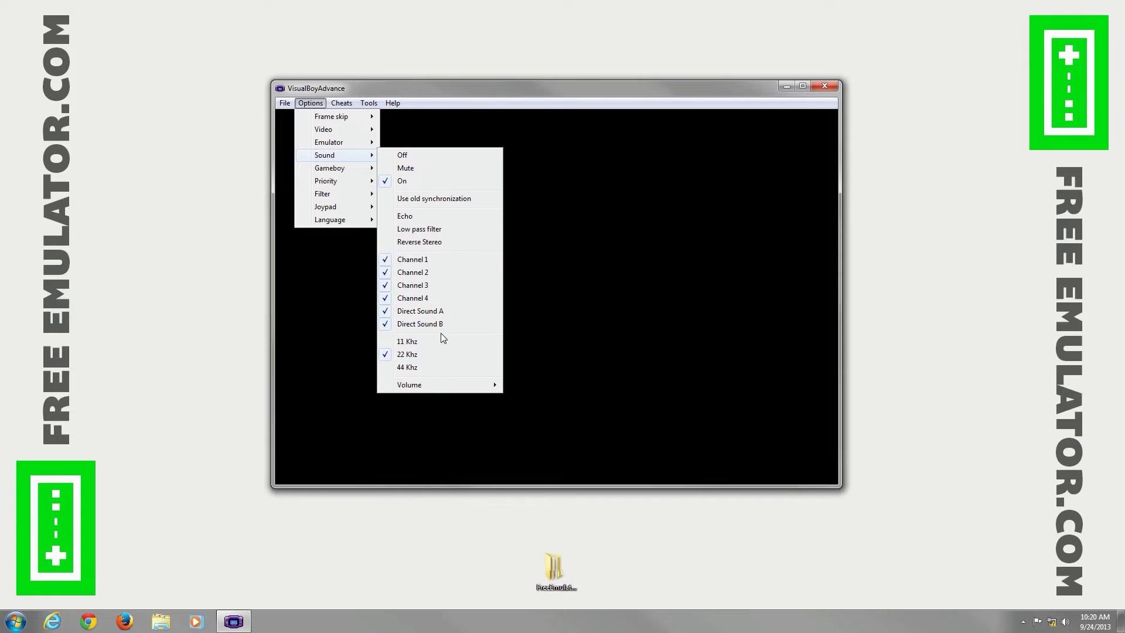
click(415, 369)
- Apply the Super Eagle graphics filter
click(311, 103)
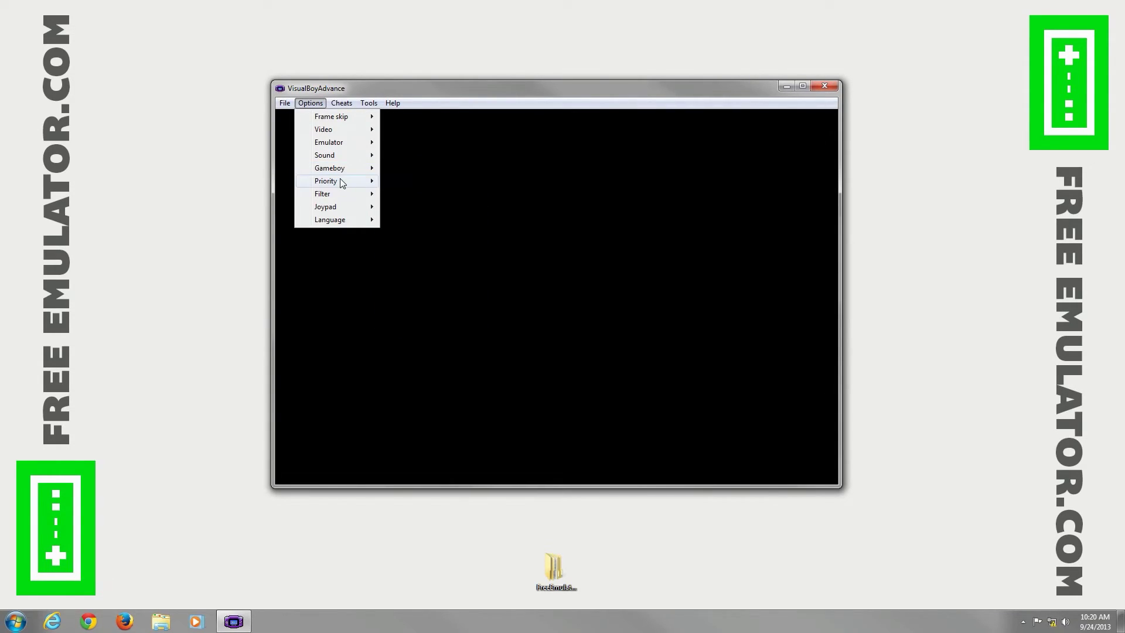
mouse_move(350, 200)
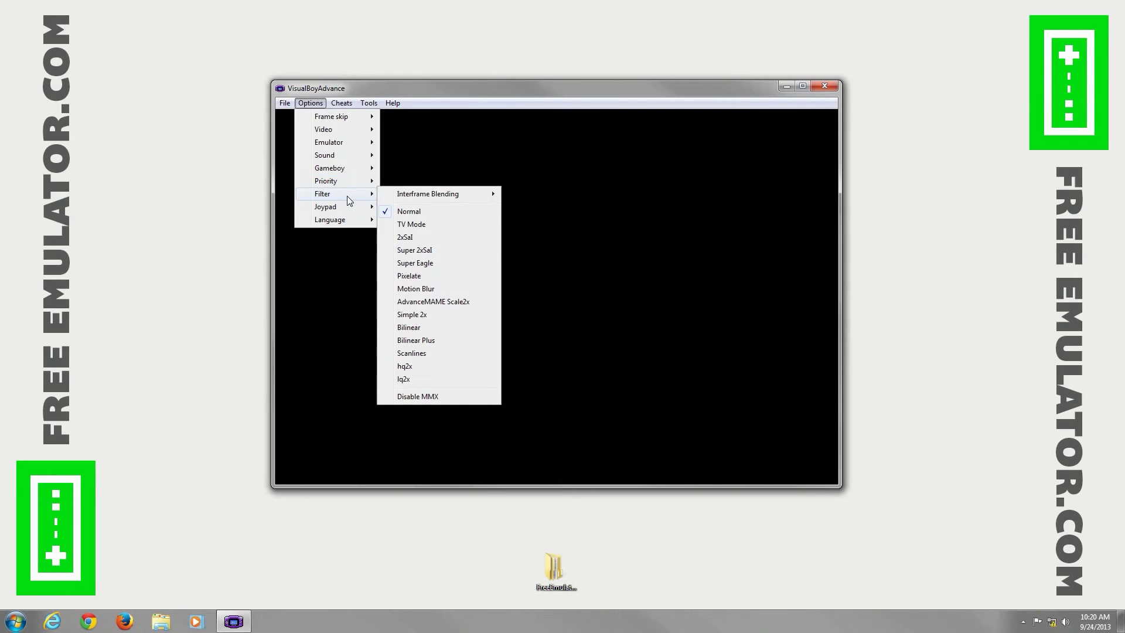
click(415, 263)
- Review the key assignments in the joypad configuration and accept them
click(310, 105)
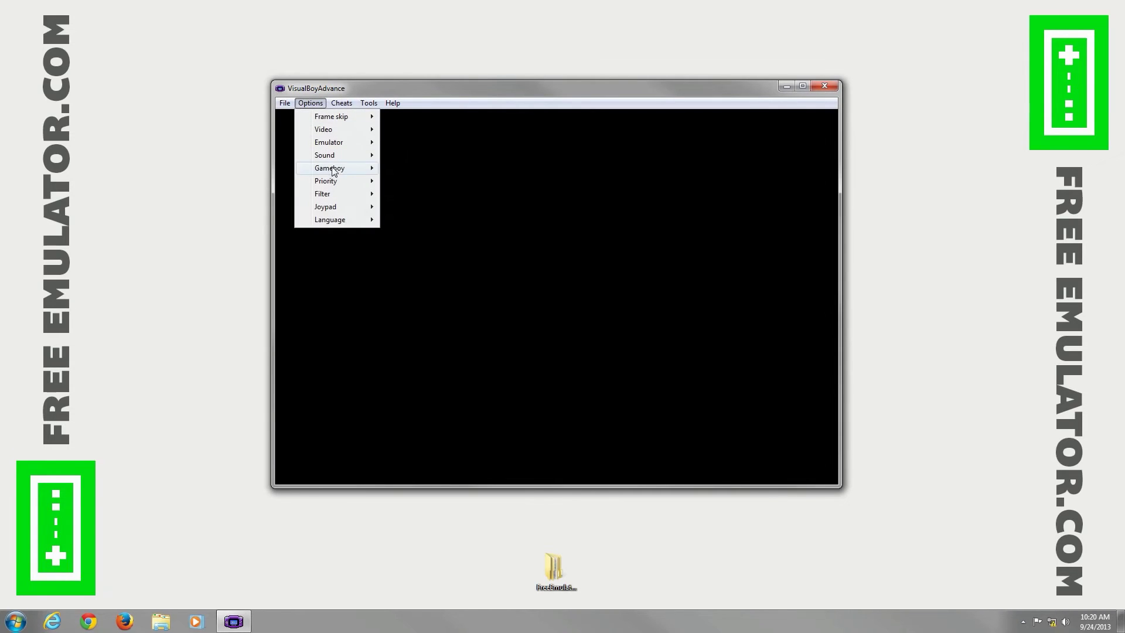
mouse_move(335, 184)
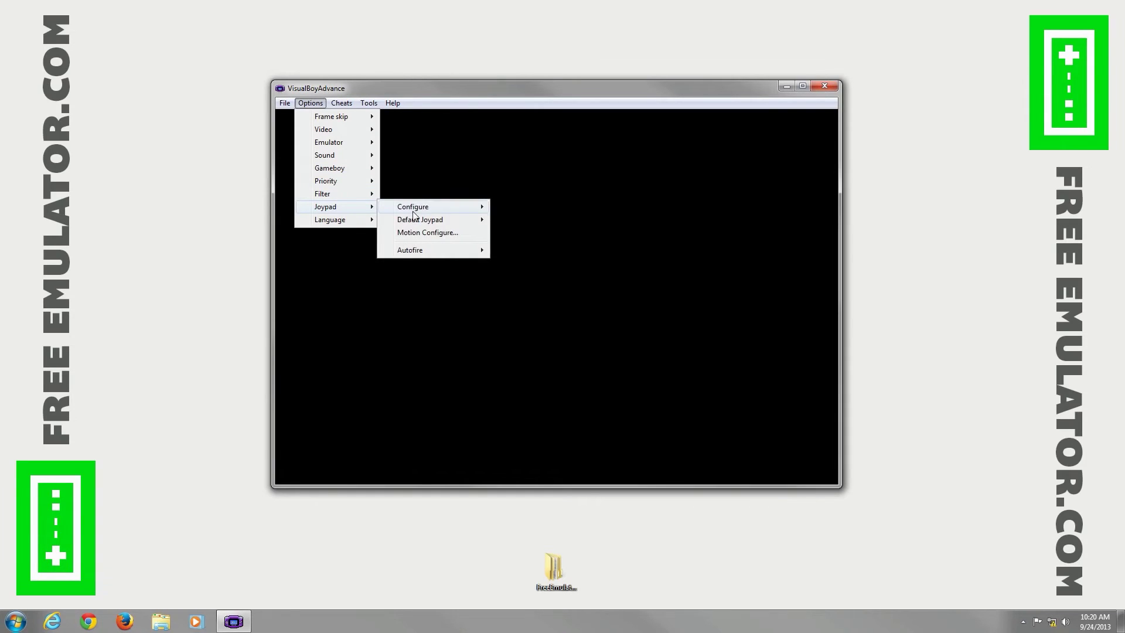
mouse_move(413, 212)
click(510, 210)
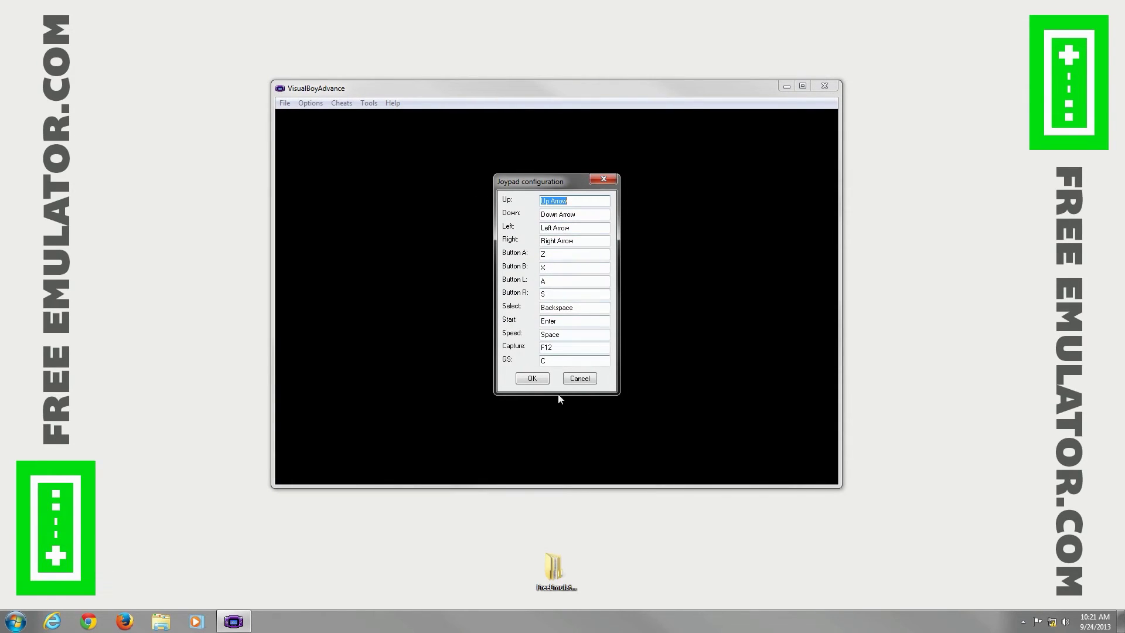
click(531, 379)
- Look at the language options and the three-letter custom language prompt, dismissing it without entering a language
click(306, 104)
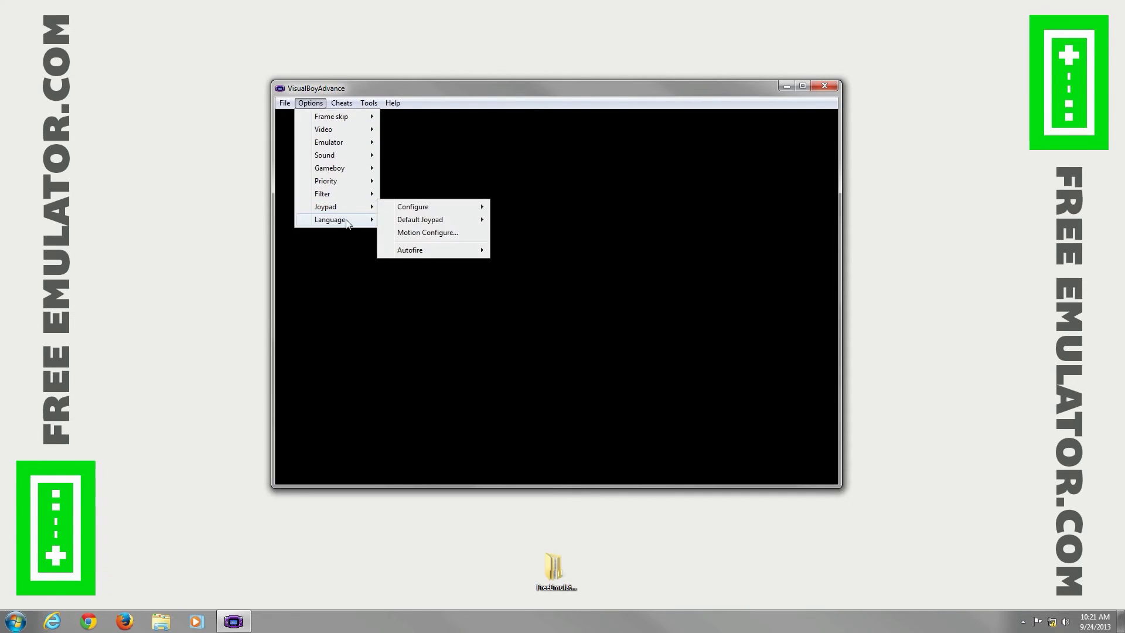
mouse_move(347, 223)
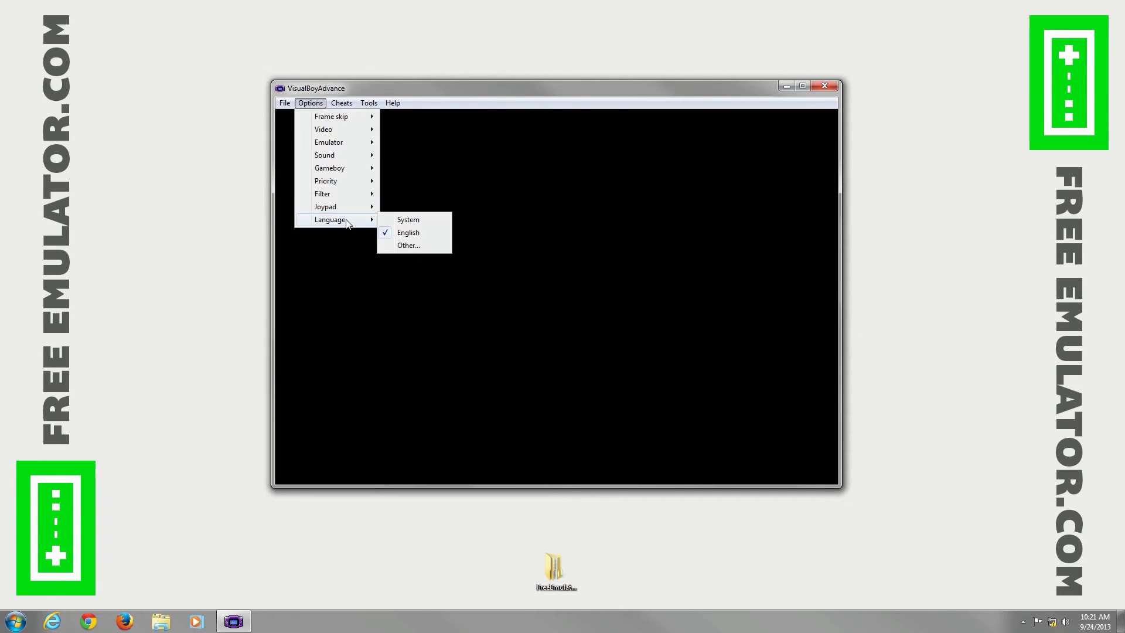
click(417, 246)
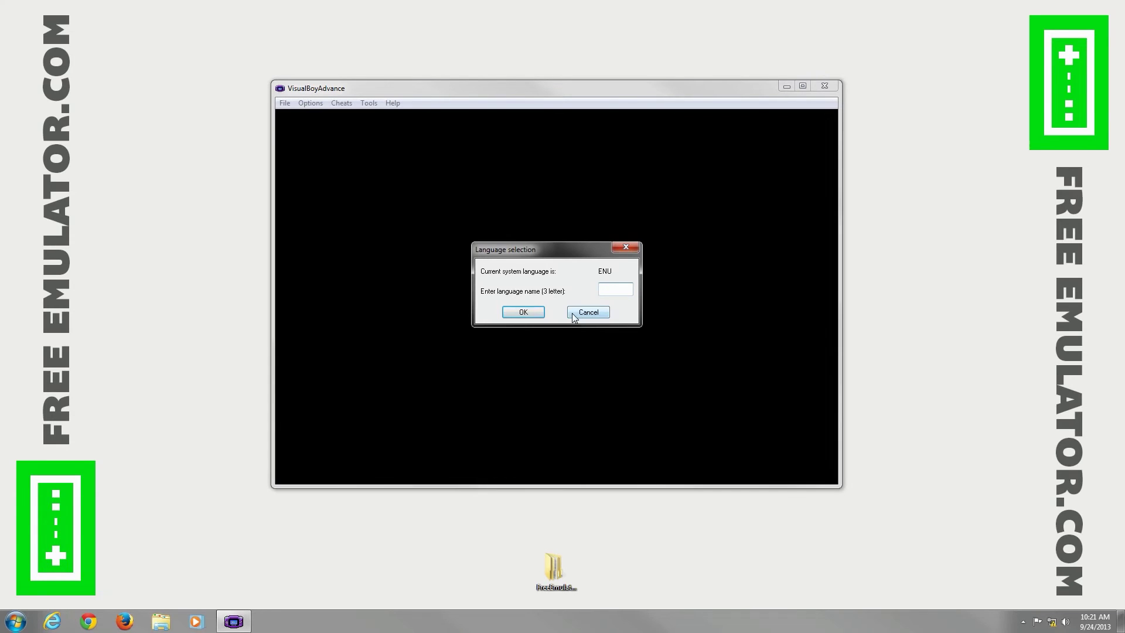
click(575, 313)
- Open the accelerator editor and examine the shortcut keys assigned to the CheatsSave and CheatsSearch commands
click(343, 105)
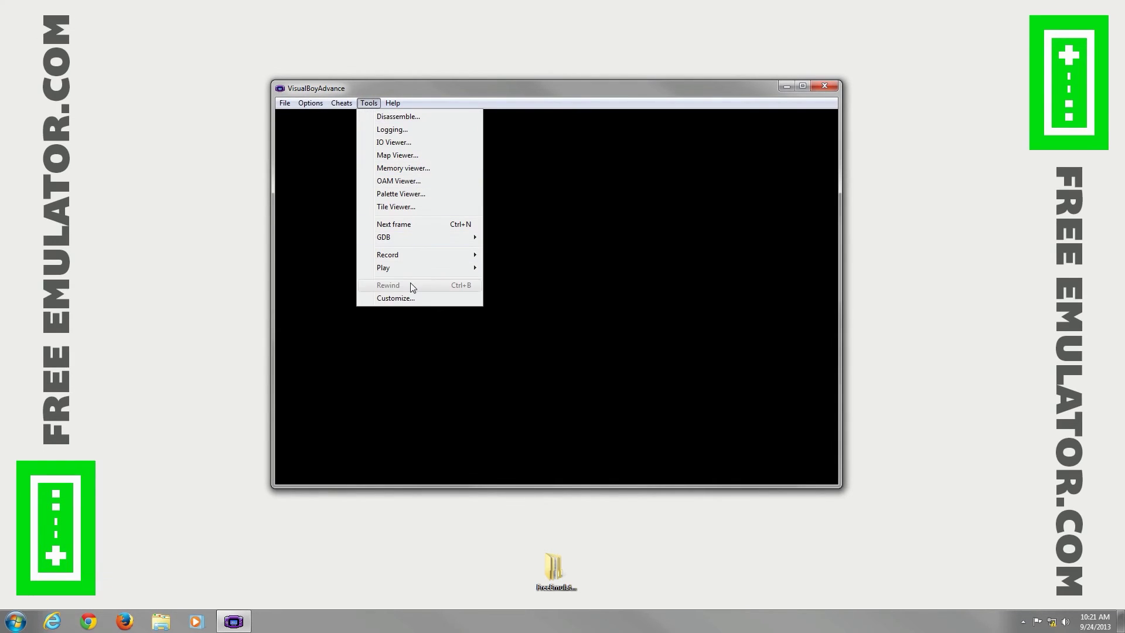
click(413, 299)
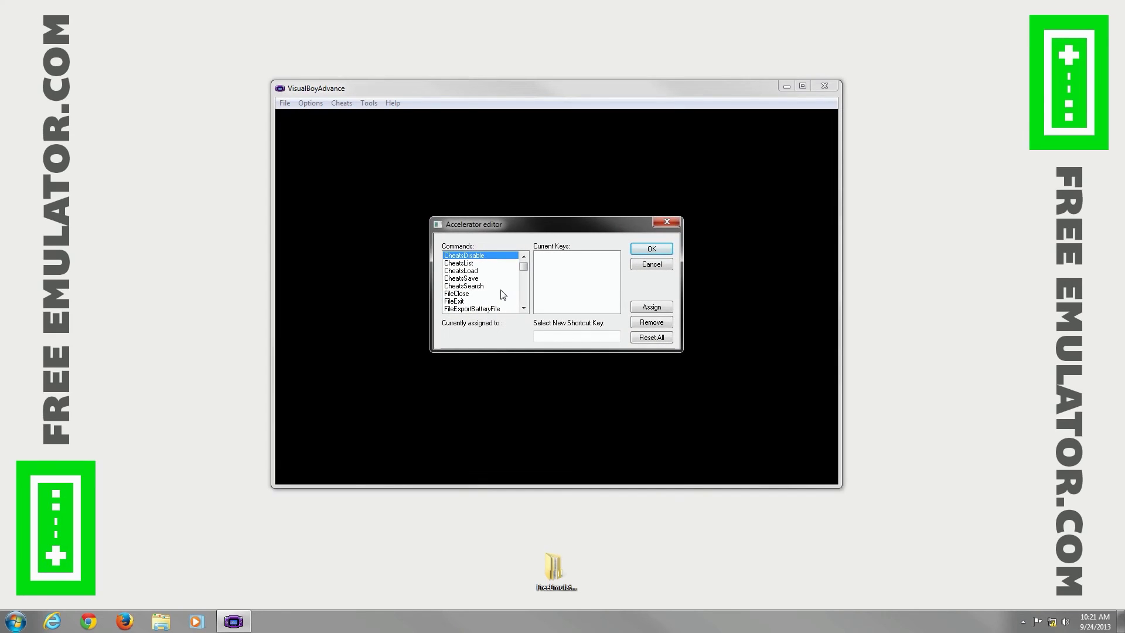
click(471, 279)
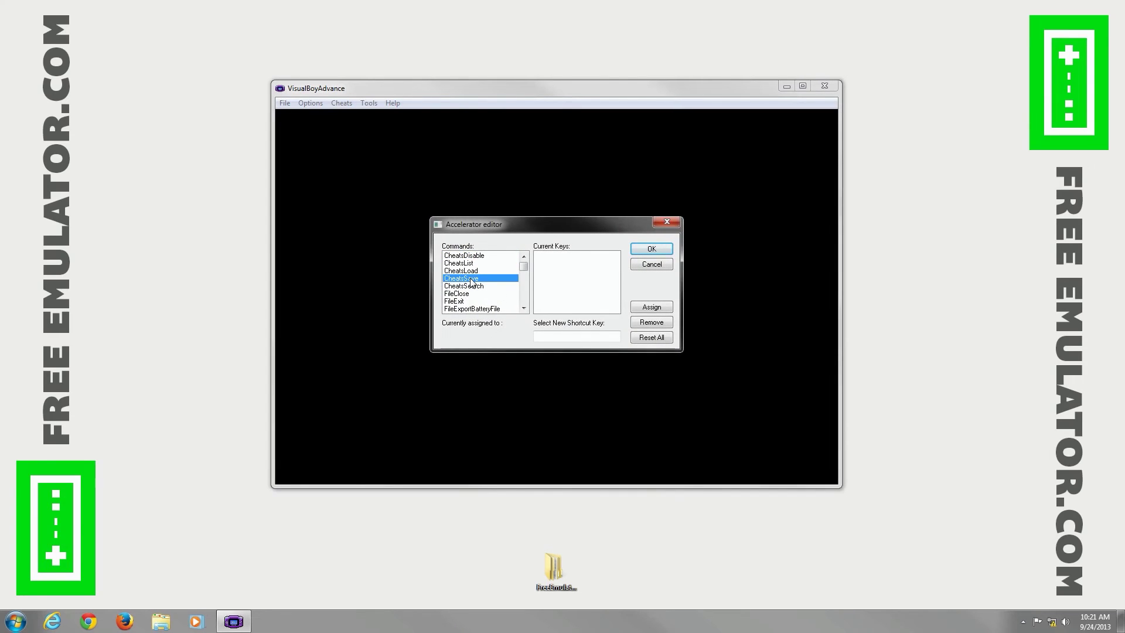
key(Down)
key(Down)
key(Up)
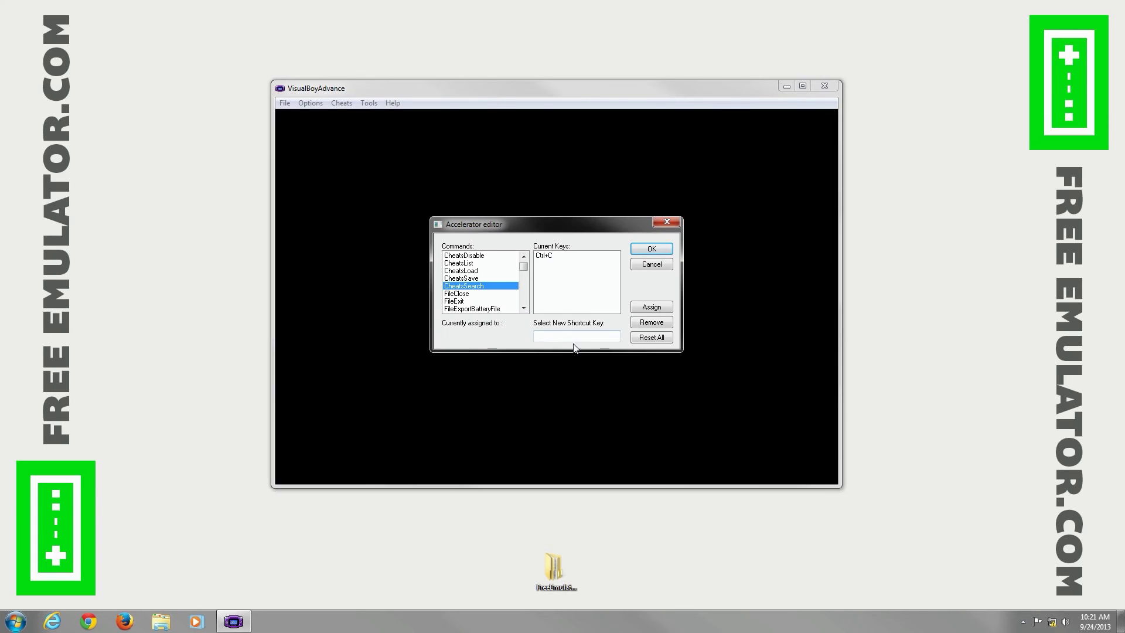
- Browse the shortcut assignments of the file commands from FileClose onward and leave the accelerator editor without saving changes
click(456, 294)
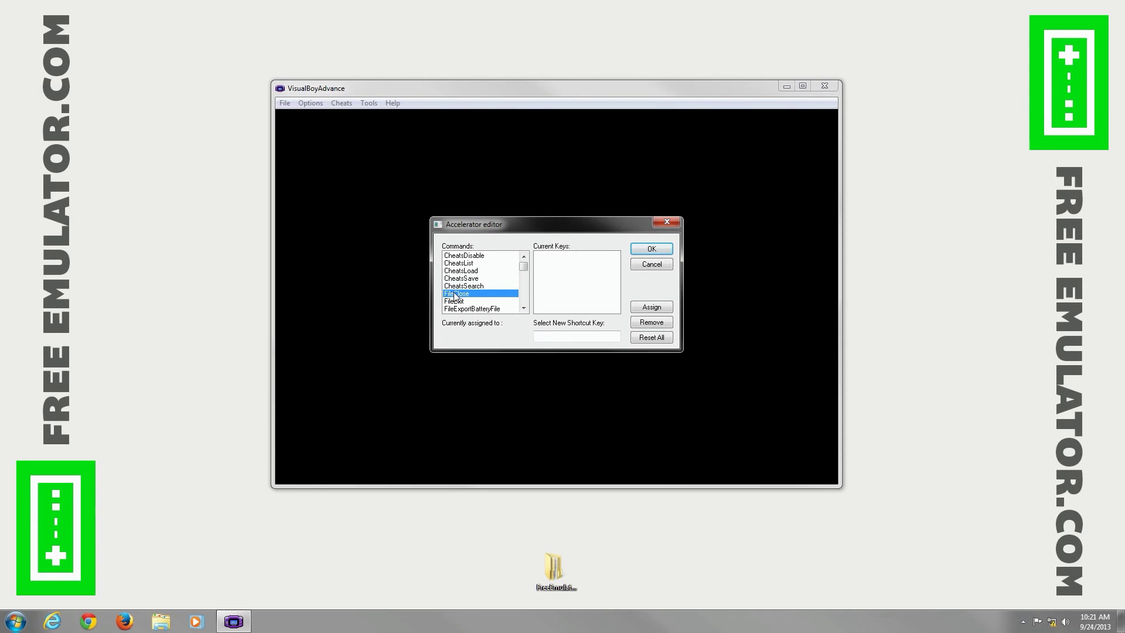
key(Down)
key(Down)
key(Down)
key(Down)
key(Down)
key(Down)
key(Down)
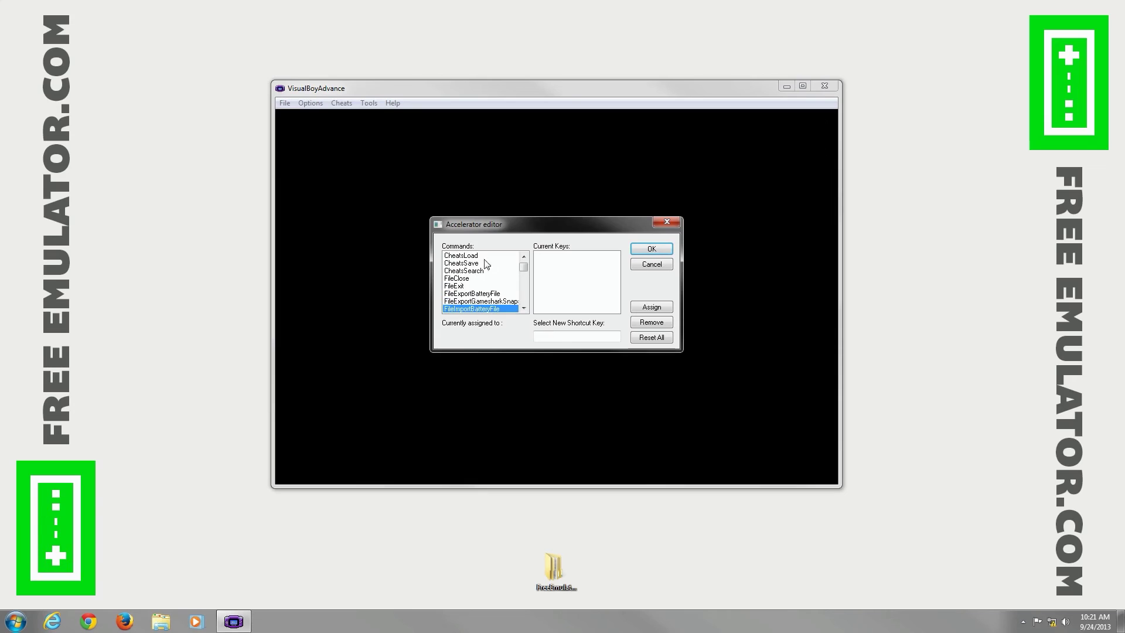
drag(525, 272, 566, 299)
click(649, 265)
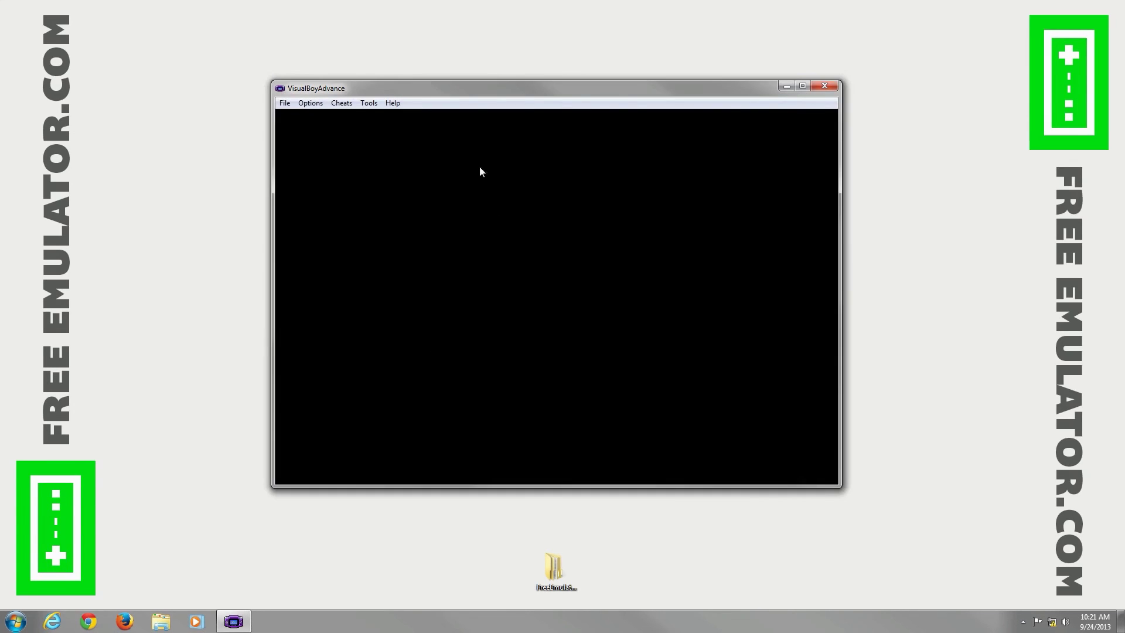
- View the emulator's version and copyright information and close it
click(368, 104)
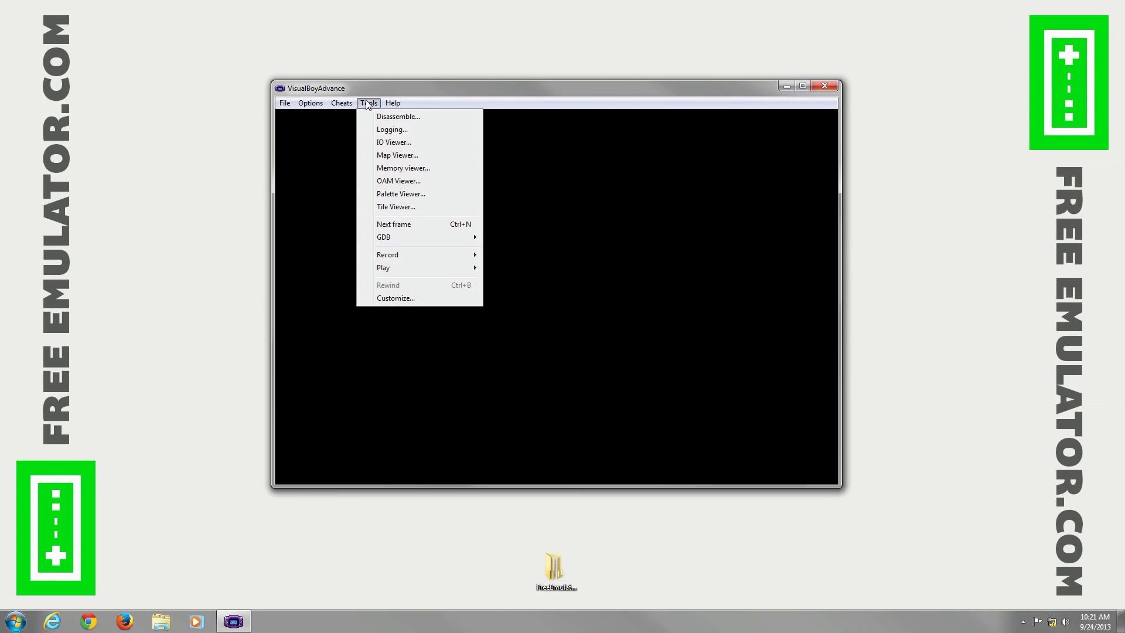
mouse_move(393, 103)
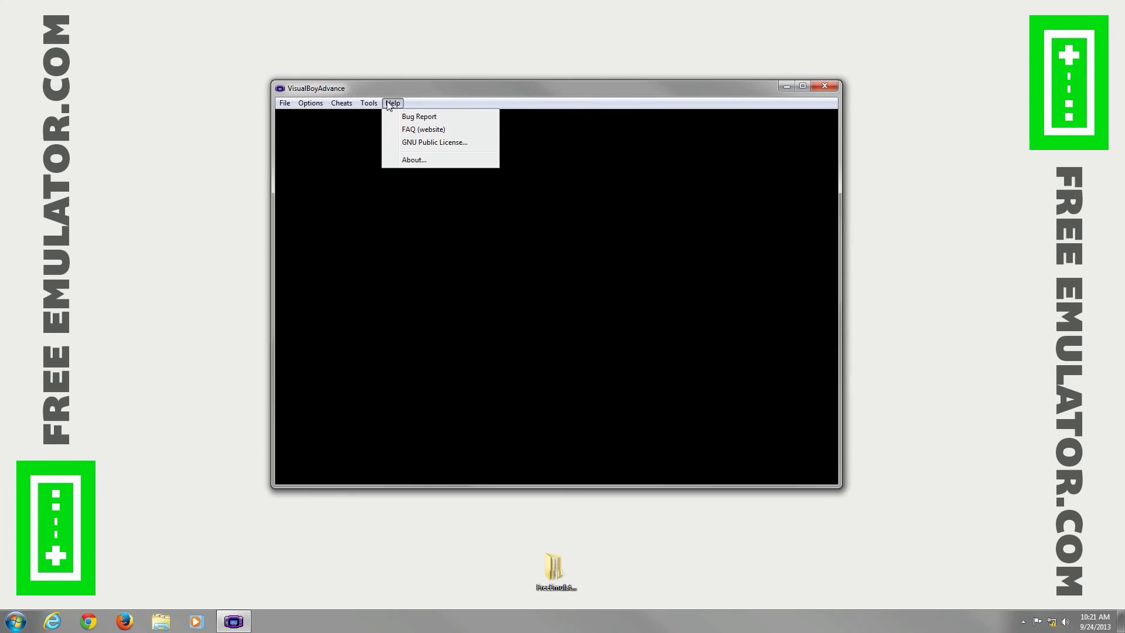
click(439, 166)
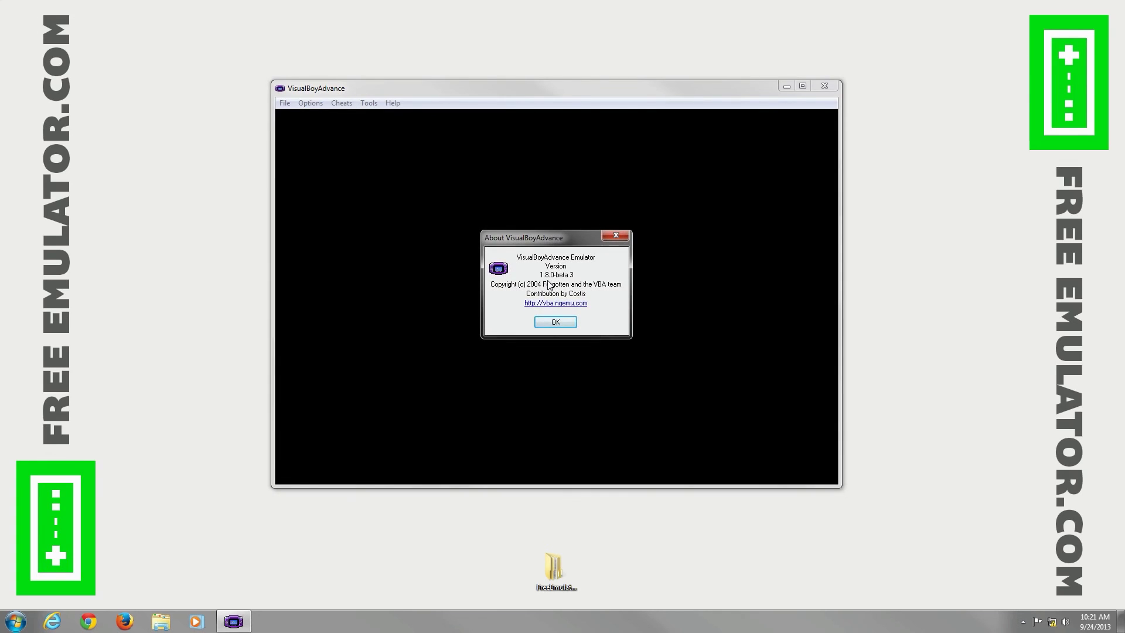
click(561, 324)
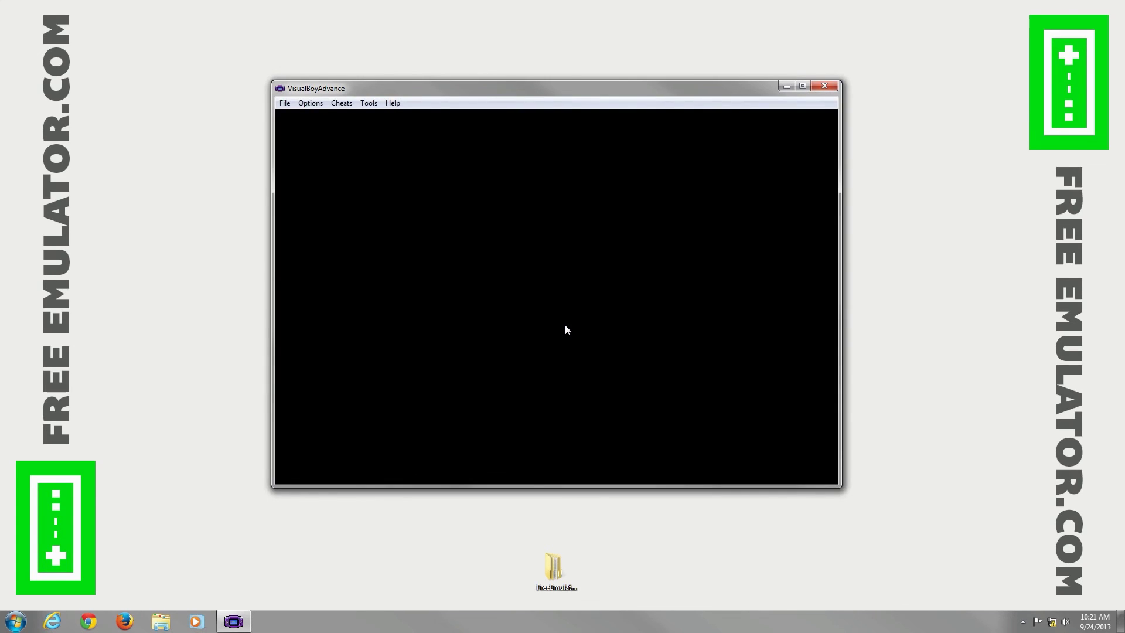